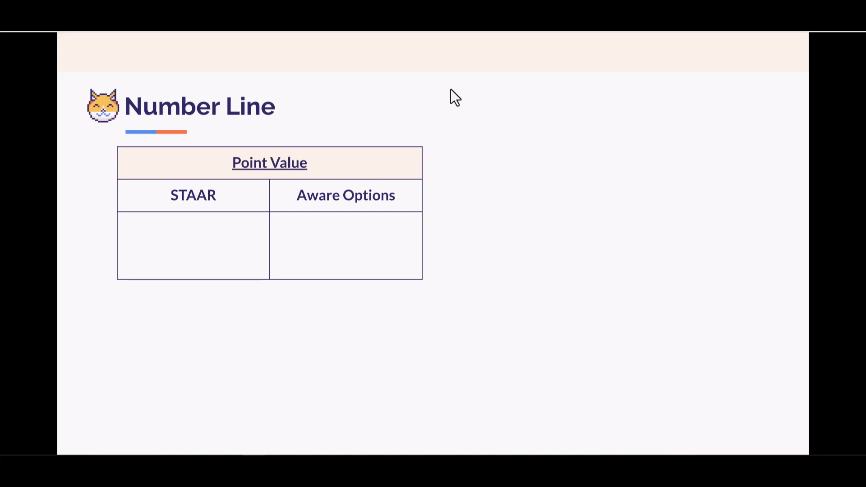
click(446, 102)
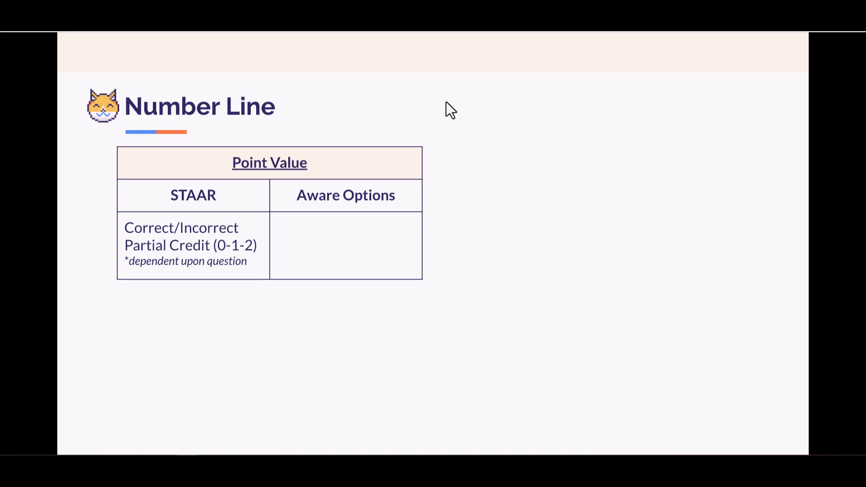
click(450, 110)
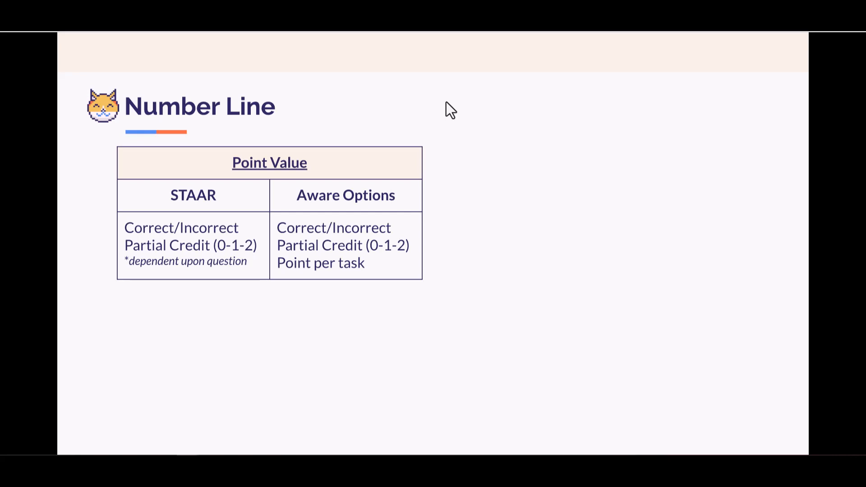
click(446, 102)
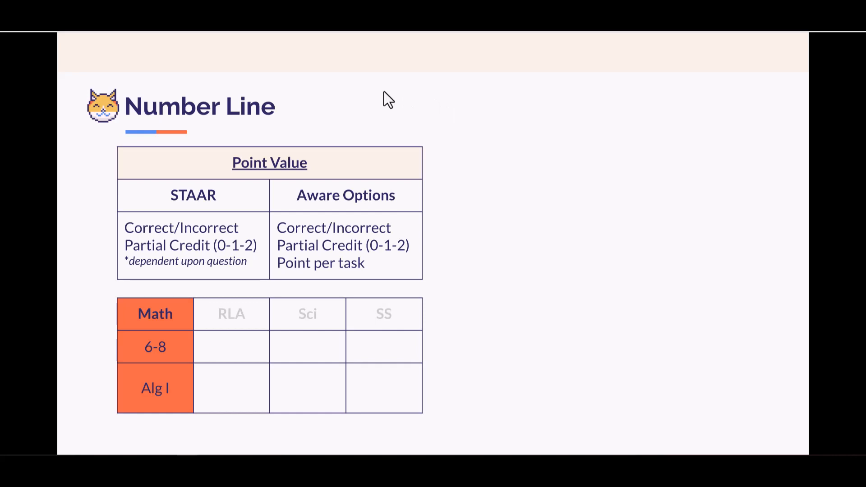
click(388, 93)
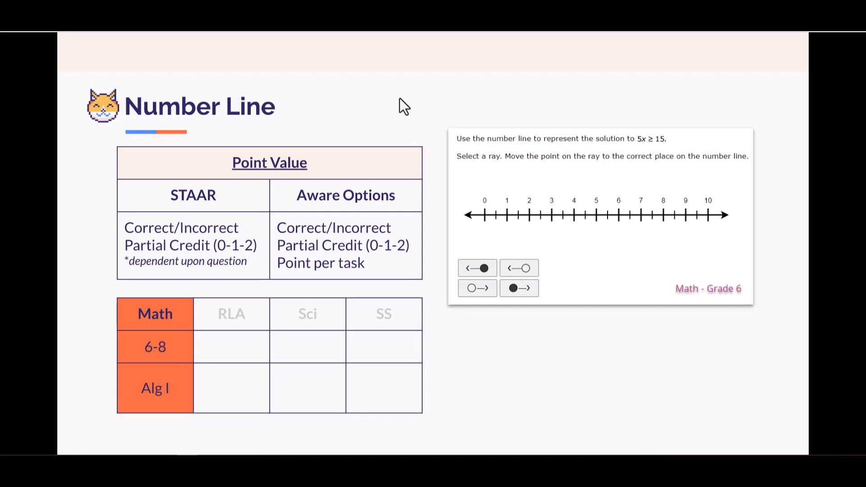
click(400, 99)
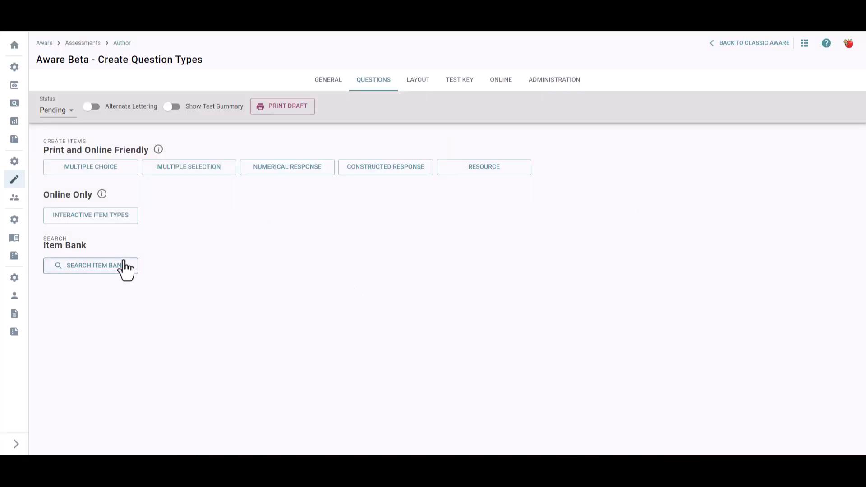
Step: Start a new online-only interactive question of the Number Line type
click(103, 221)
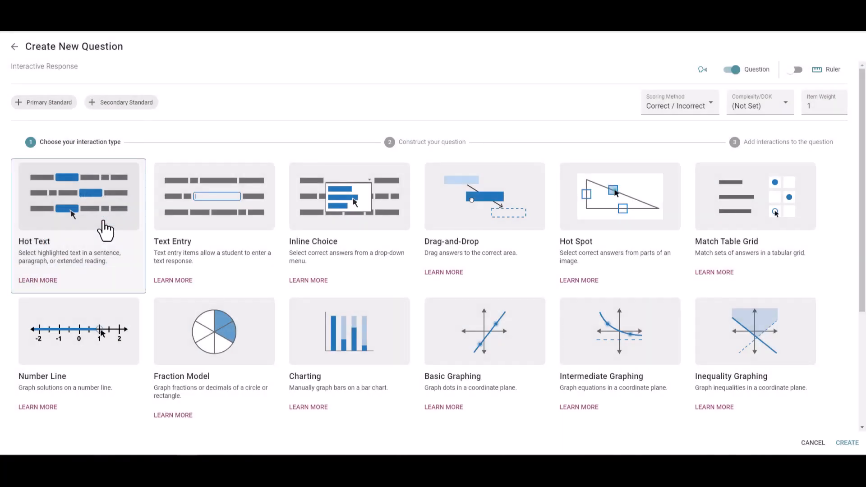
click(100, 336)
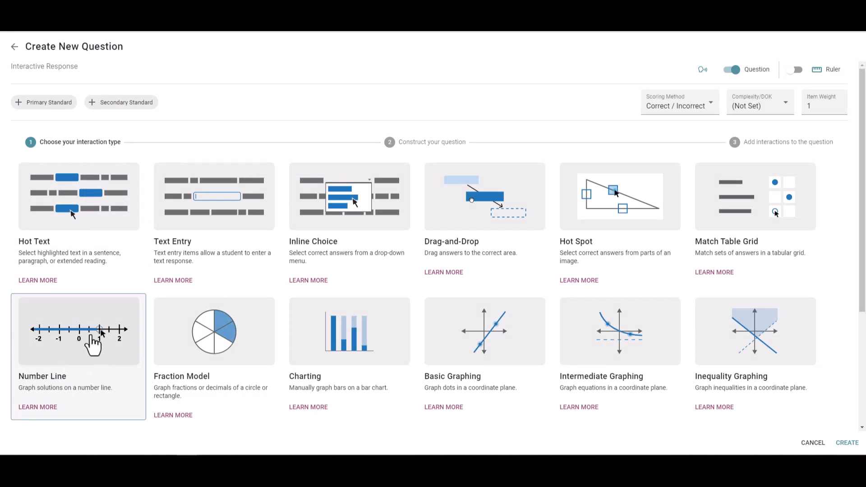
double_click(93, 338)
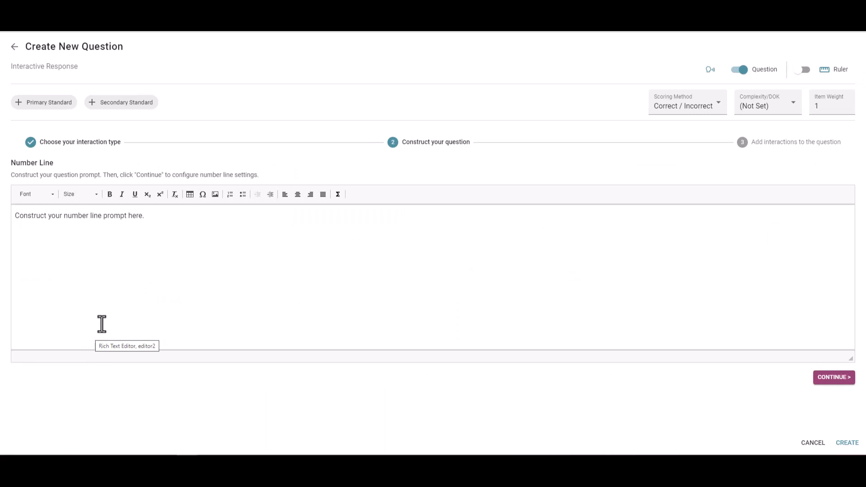
Step: Assign the Mathematics, Grade 8 standard 8.5(G) [R] as the question's primary standard
click(58, 105)
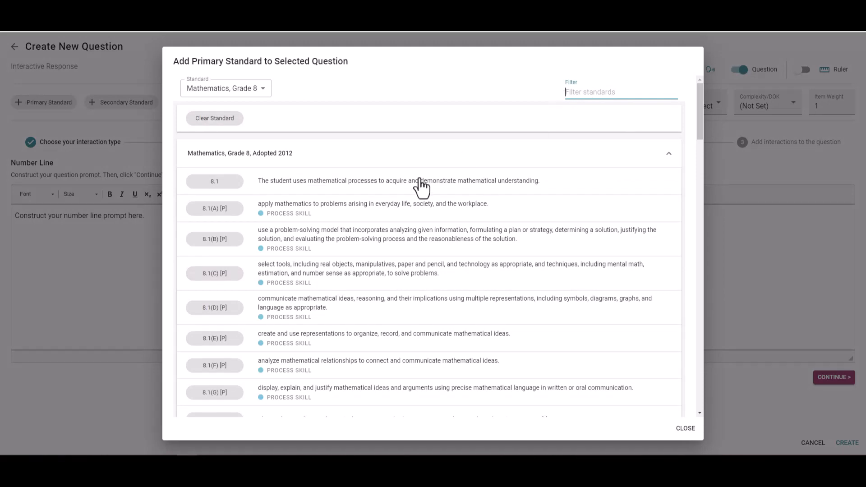
scroll(406, 221, down, 10)
scroll(406, 221, down, 5)
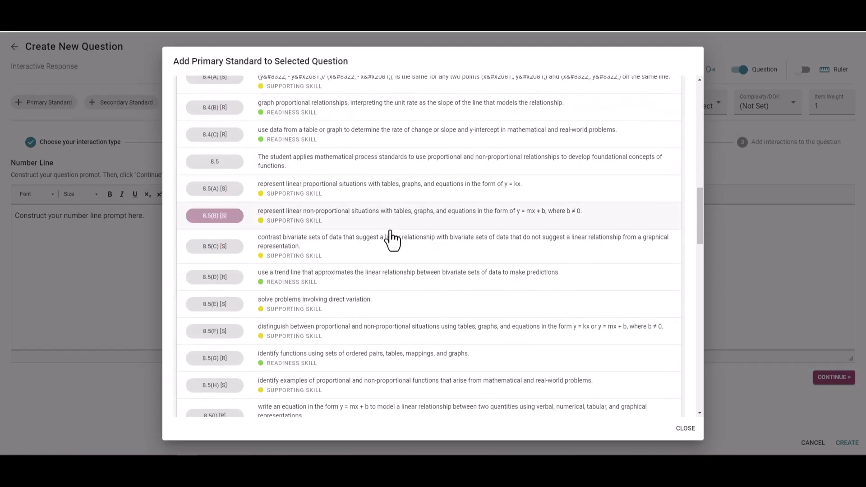
click(232, 362)
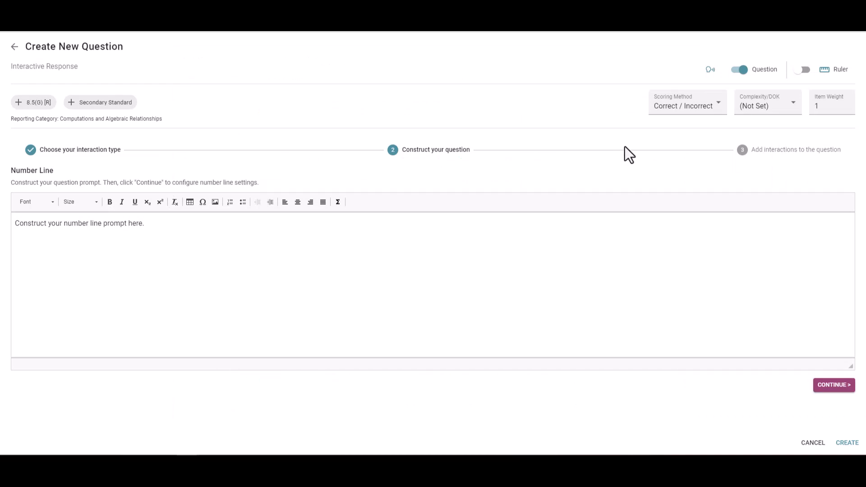
Step: Set the scoring method to Partial Credit (0-1-2) and the complexity to DOK2
click(675, 106)
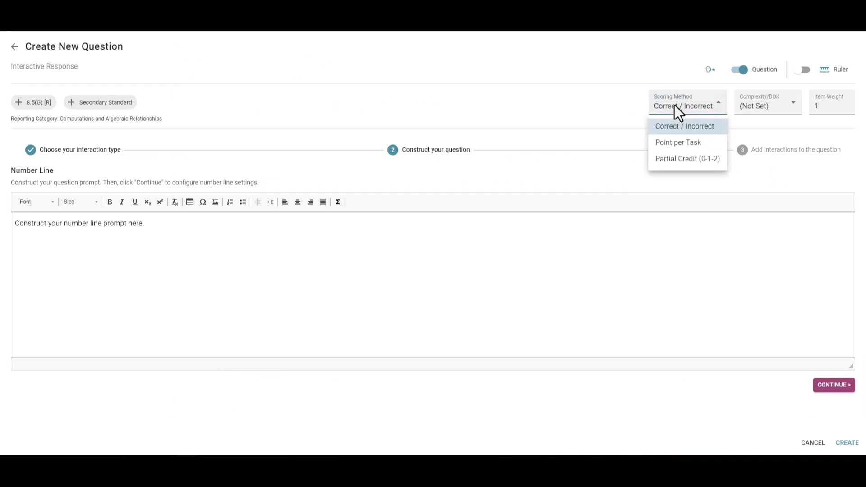
click(673, 158)
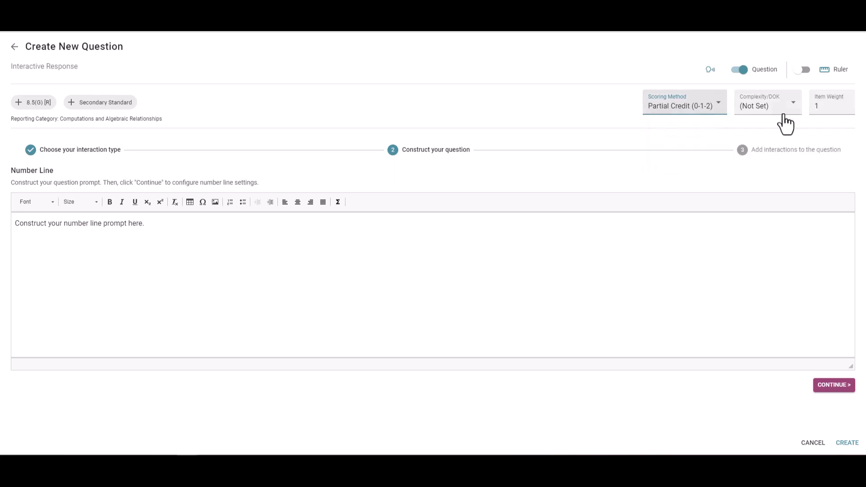
click(779, 111)
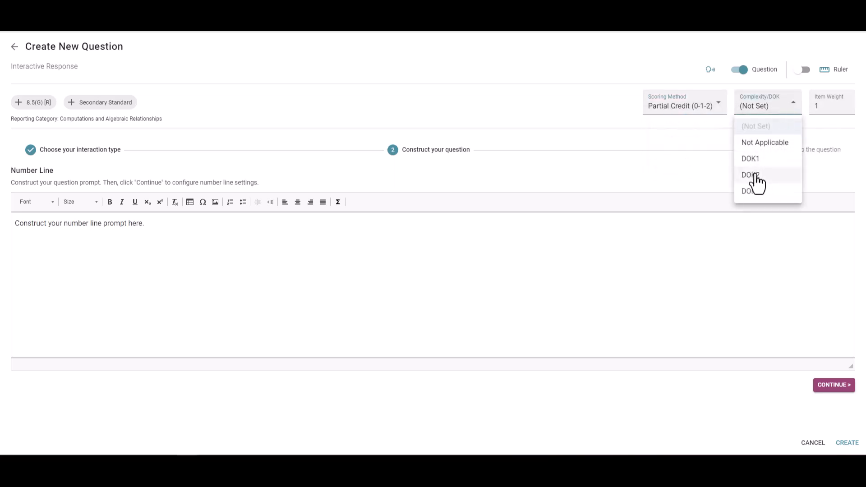
click(753, 176)
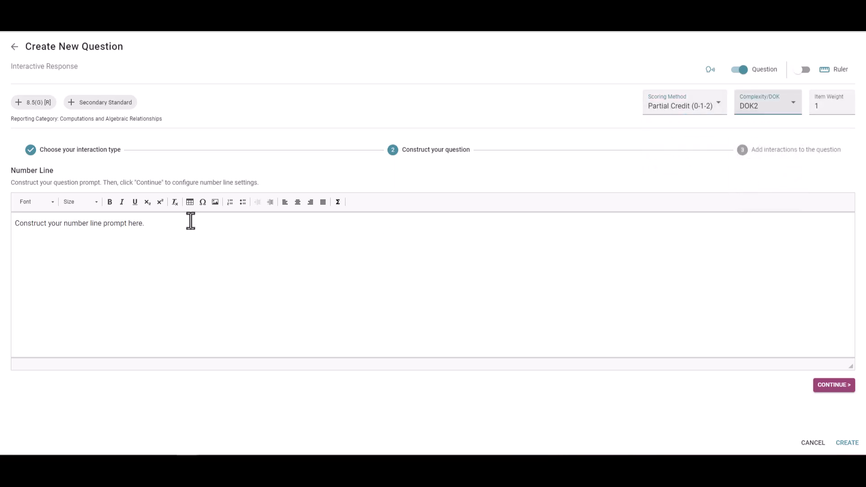
Step: Replace the placeholder prompt with "Use the number line to represent the solution to"
drag(182, 223, 2, 223)
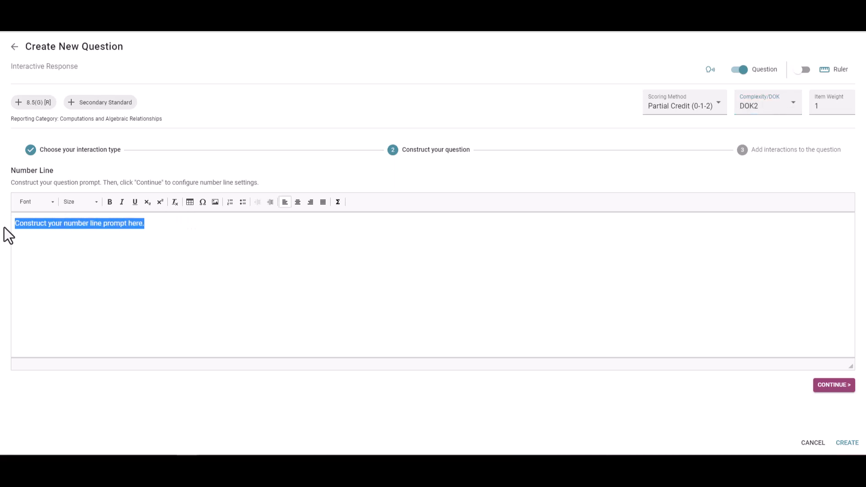
key(BackSpace)
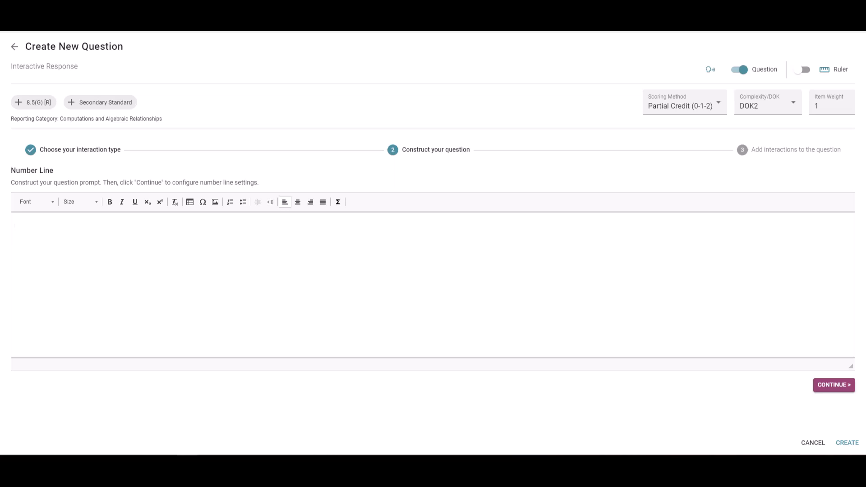
text(Use the number line to represent the solution to)
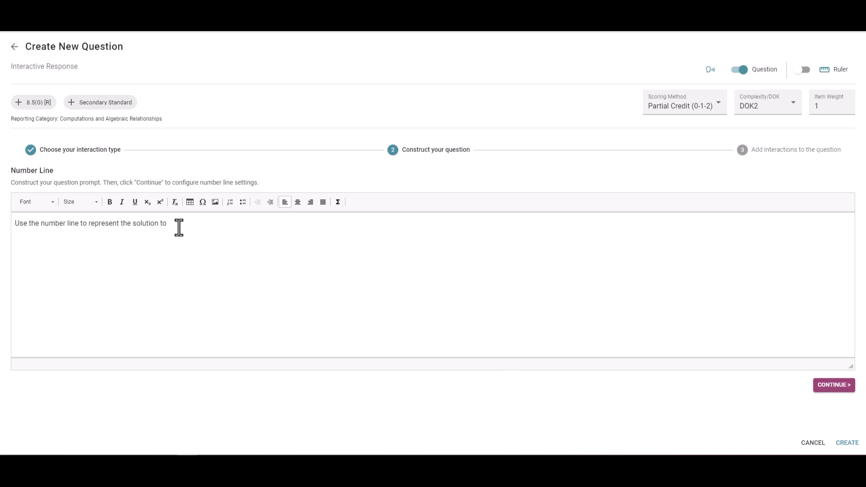
Step: Add the math expression x < 3 after the prompt text and end the sentence with a period
click(340, 204)
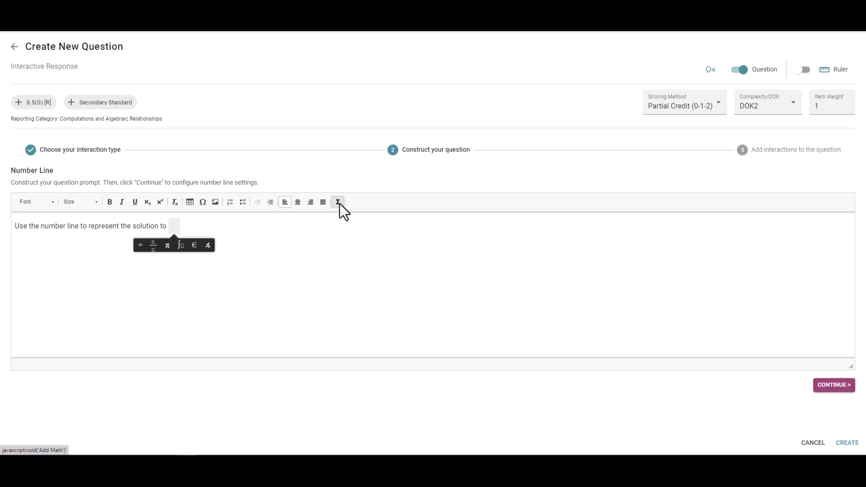
text(x)
mouse_move(182, 246)
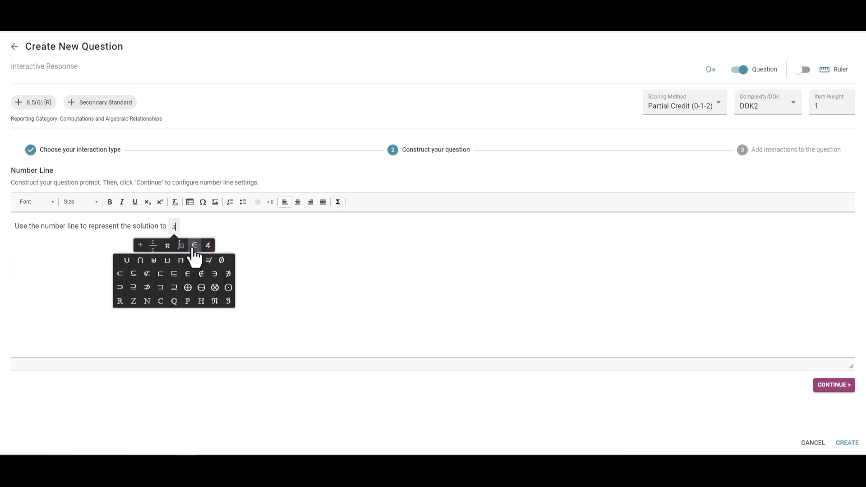
mouse_move(208, 248)
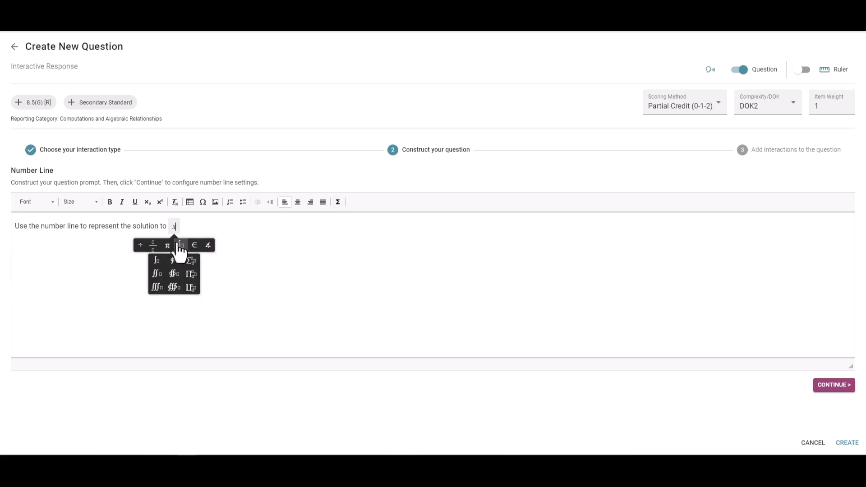
mouse_move(143, 248)
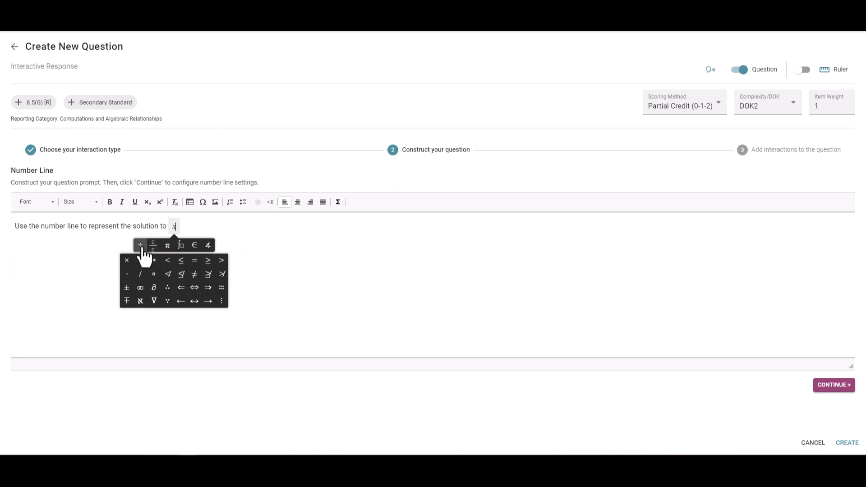
click(168, 261)
text(3)
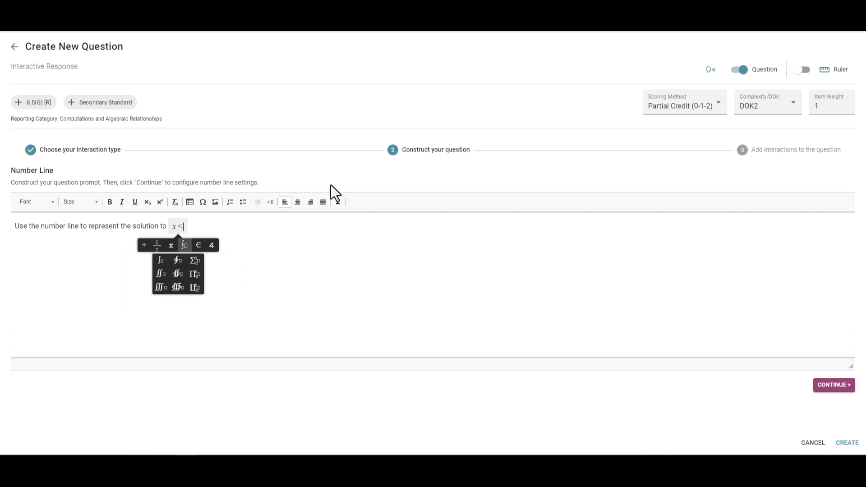
click(217, 222)
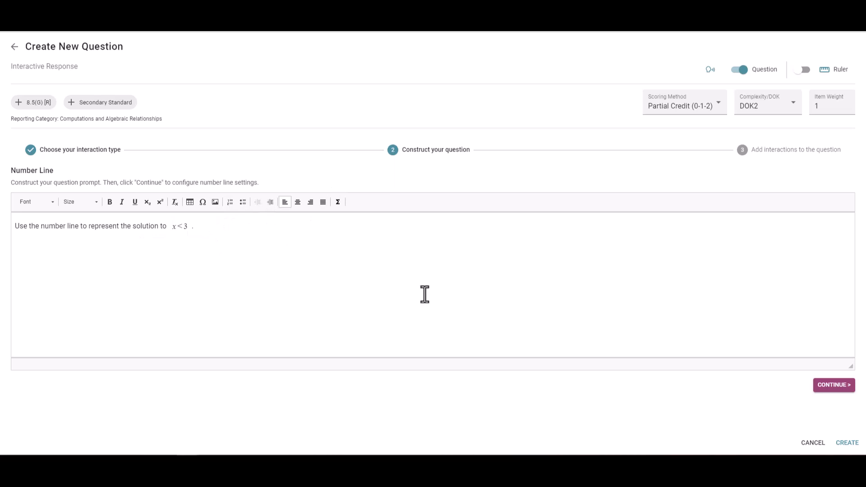
text(.)
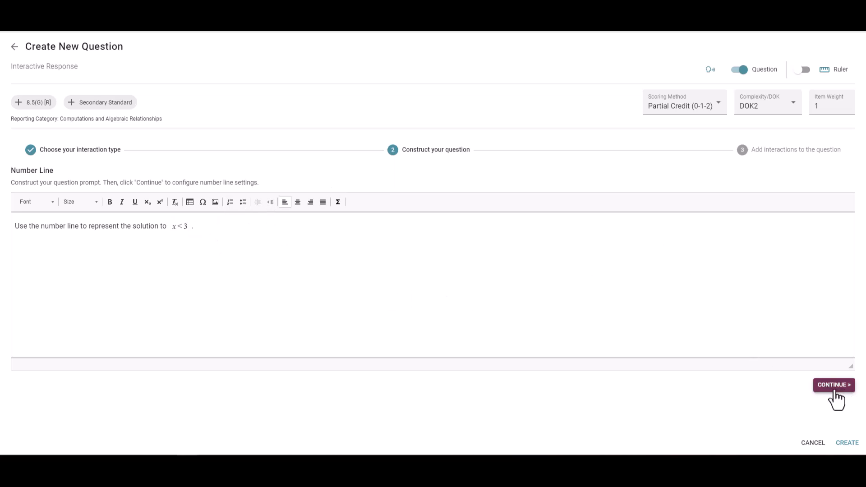
Step: Continue to the interaction settings and disable the four line-segment buttons, keeping only the four ray buttons
click(835, 387)
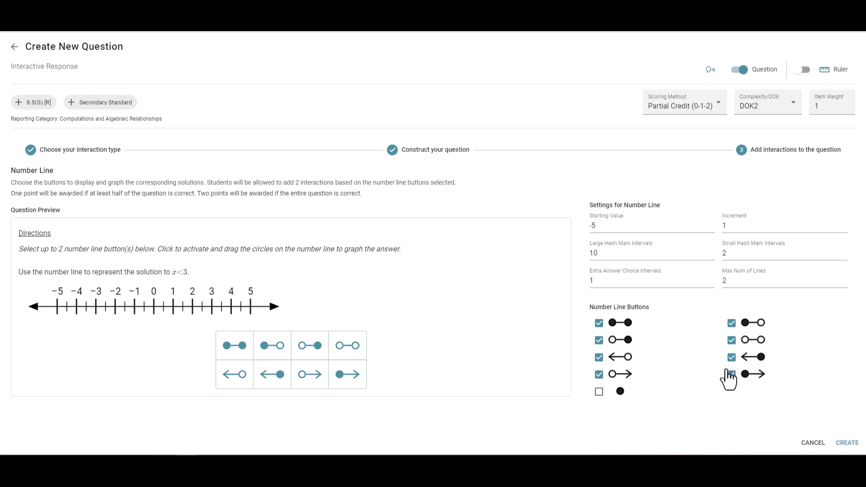
click(599, 323)
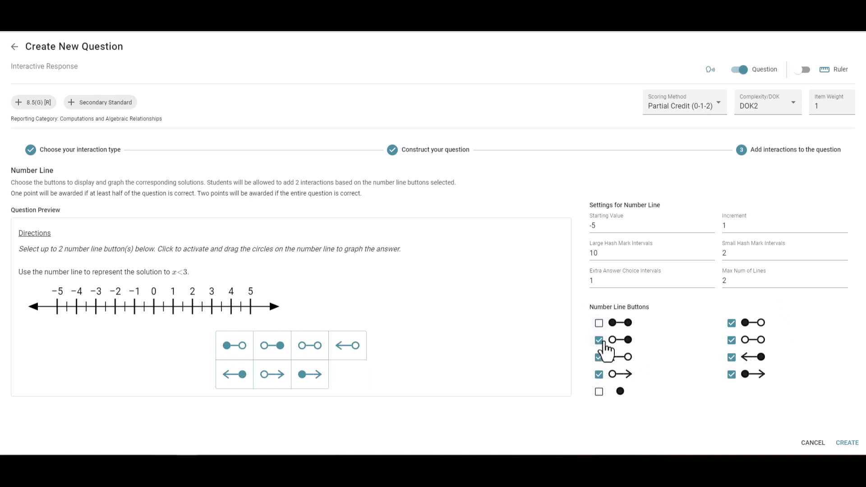
click(599, 340)
click(732, 324)
click(732, 341)
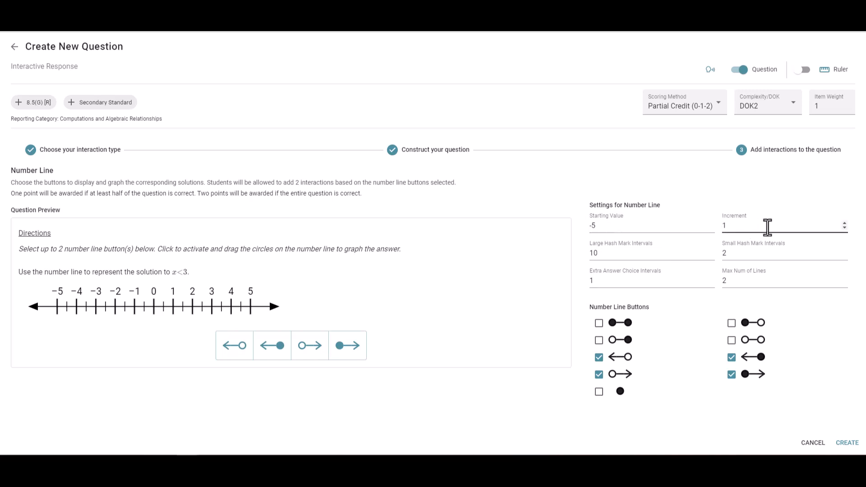
Step: Try an increment of 2 and 12 large hash mark intervals, restoring each to 1 and 10
click(845, 224)
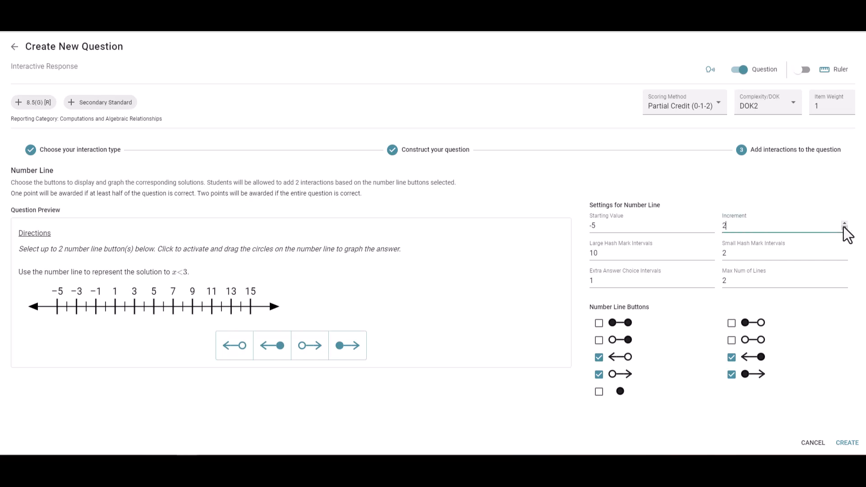
click(844, 228)
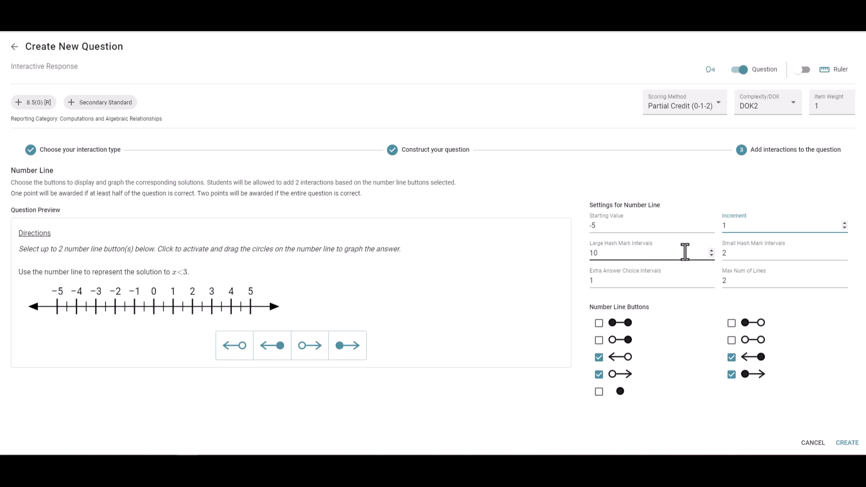
click(711, 251)
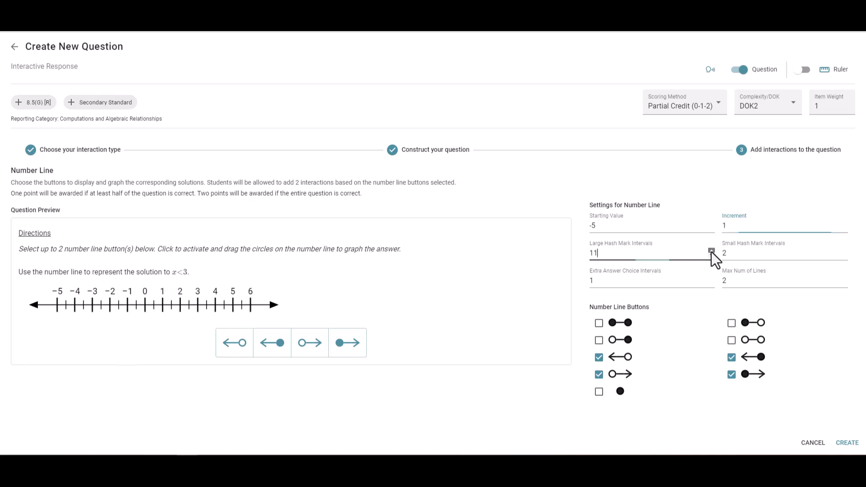
click(711, 251)
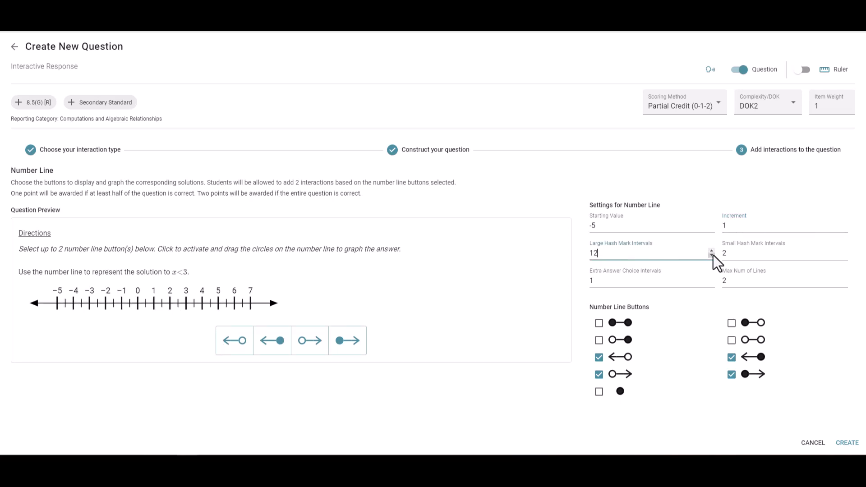
click(712, 255)
click(713, 256)
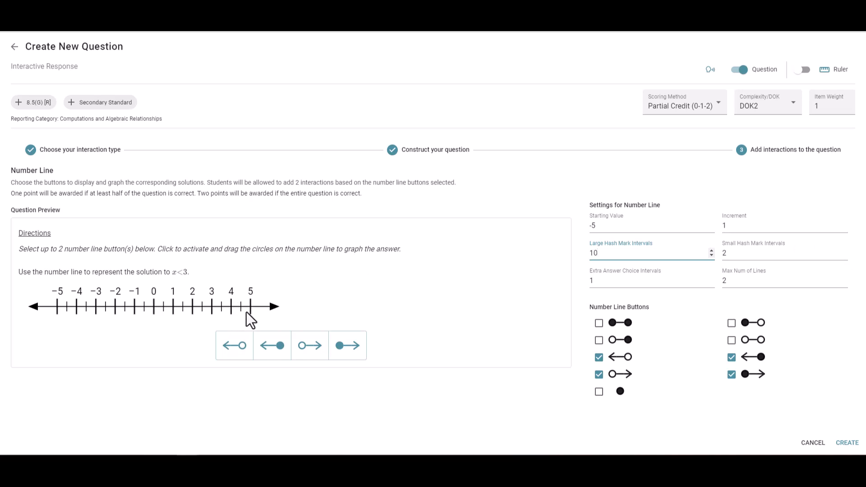
Step: Set the small hash mark intervals to 1 and place a left-pointing open-circle ray with its endpoint at 1
click(844, 256)
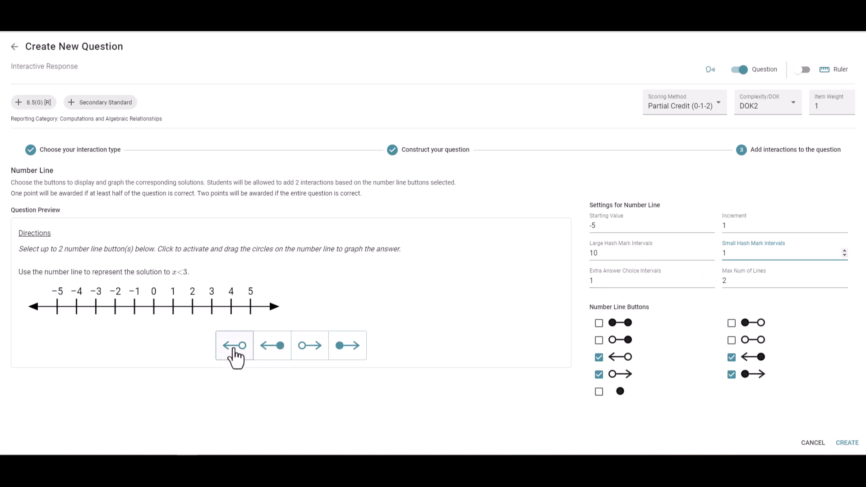
click(235, 357)
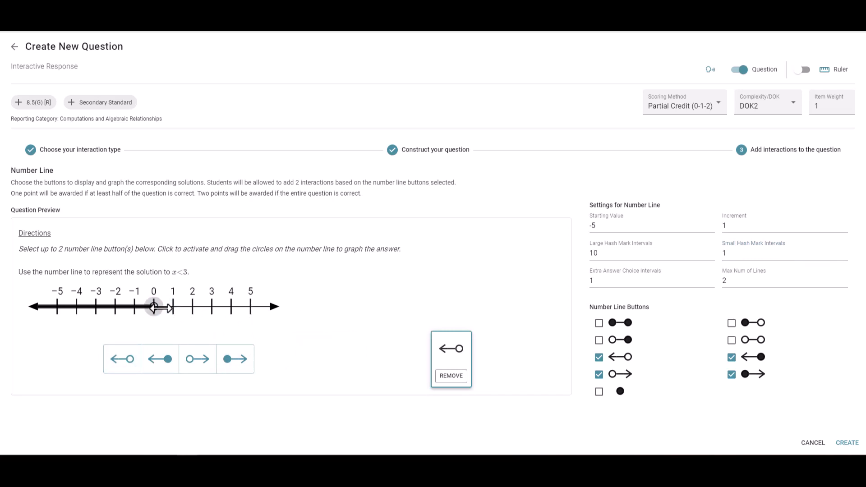
drag(154, 308, 183, 301)
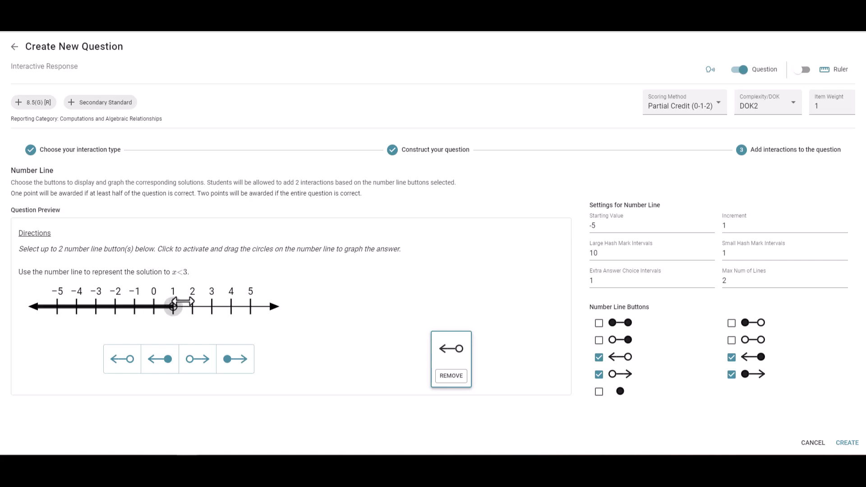
Step: Try 2 extra answer choice intervals by moving the ray's endpoint halfway between 0 and 1, and restore the setting to 1
click(712, 278)
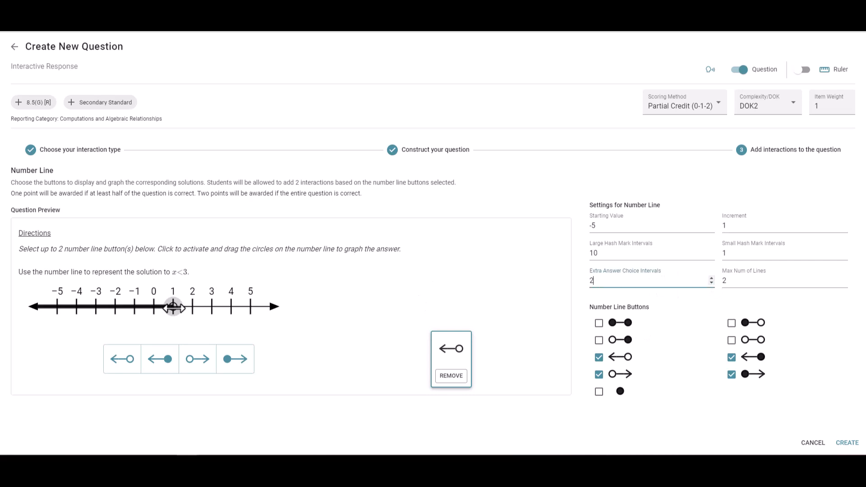
drag(174, 308, 165, 309)
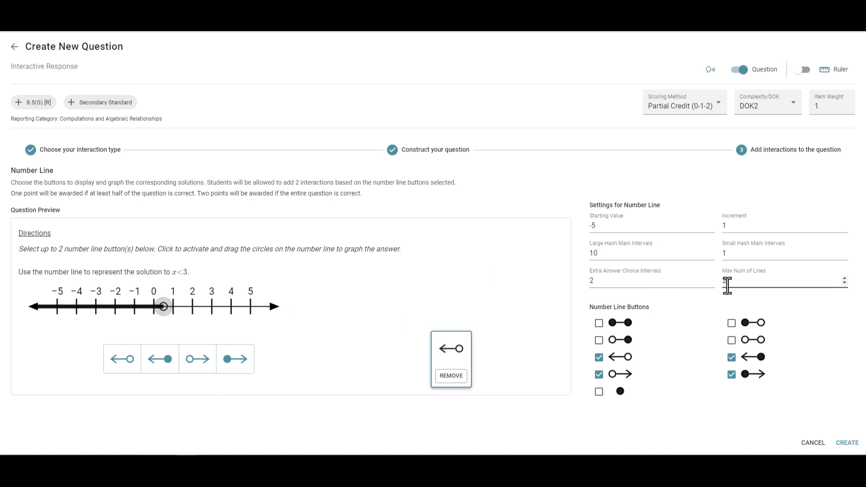
click(712, 284)
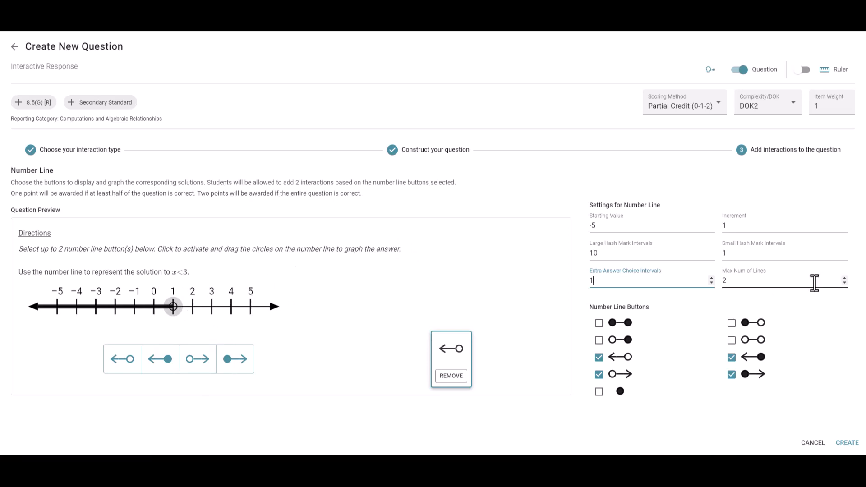
Step: Limit the maximum number of lines to 1 and remove the trial ray from the number line
click(845, 284)
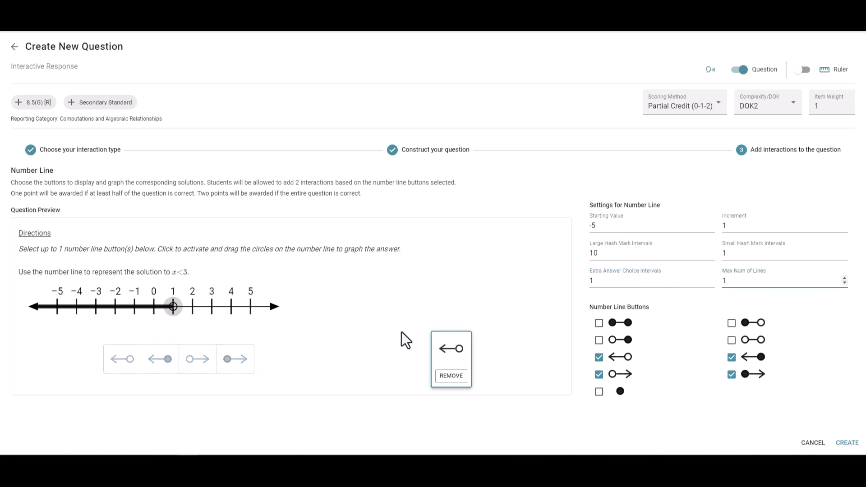
click(457, 379)
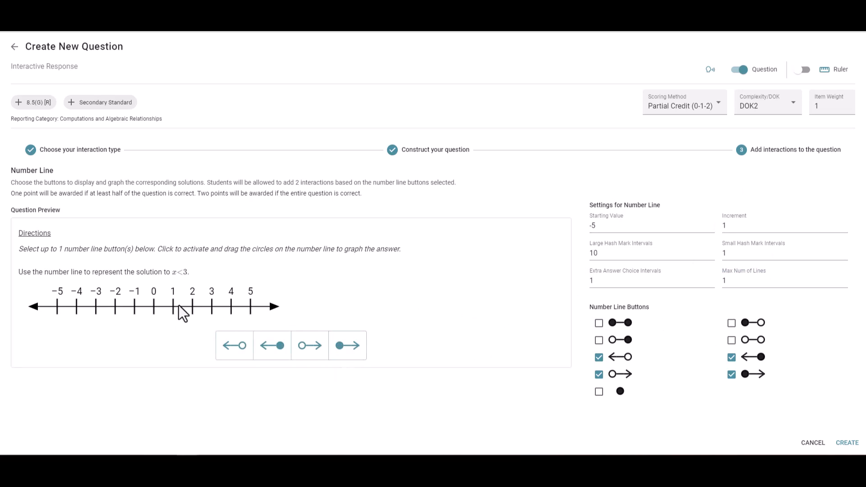
Step: Graph the answer as a left-pointing open-circle ray ending at 3 and create the question
click(224, 357)
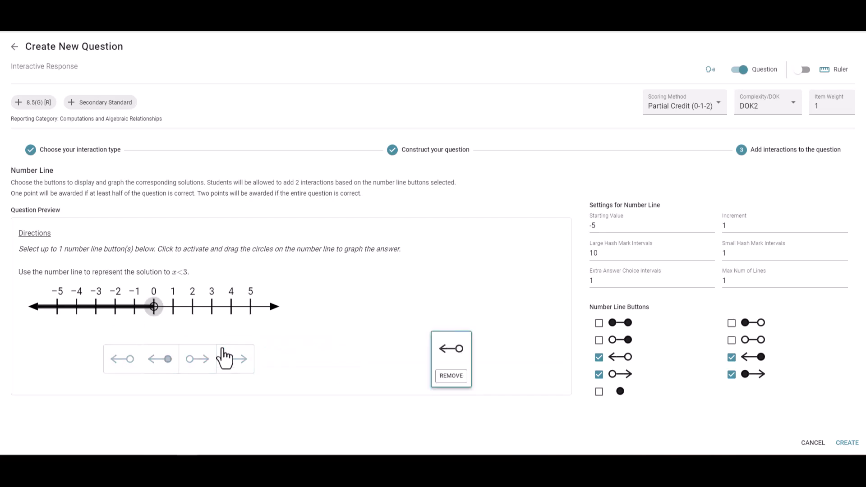
drag(153, 308, 212, 307)
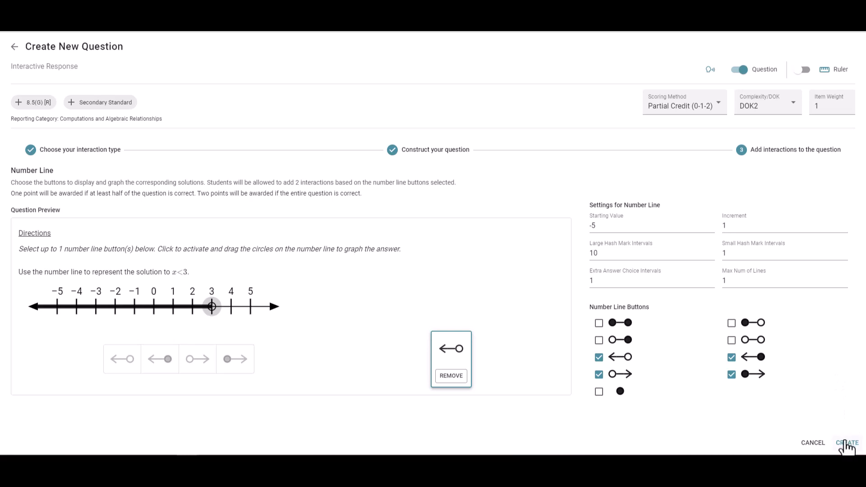
click(847, 444)
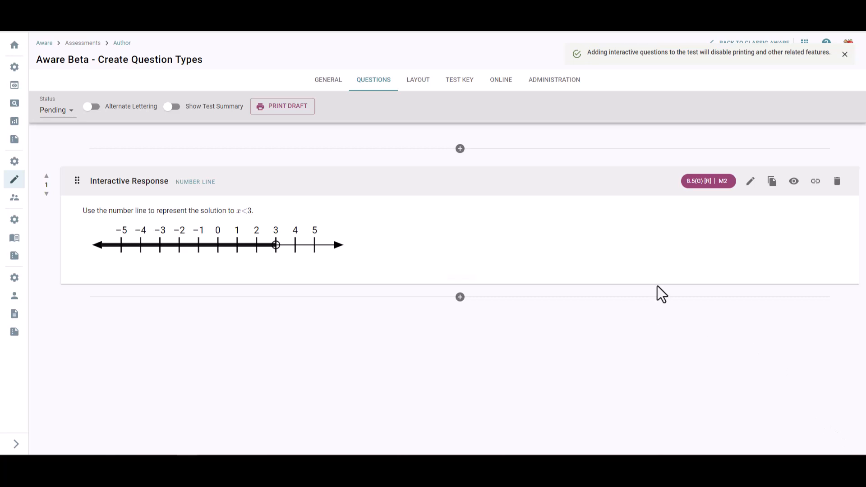
Step: Preview the new Number Line question
click(794, 182)
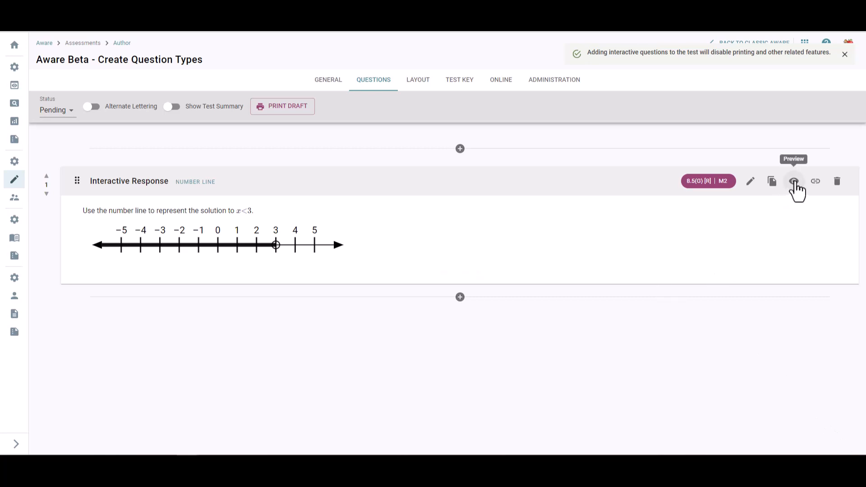